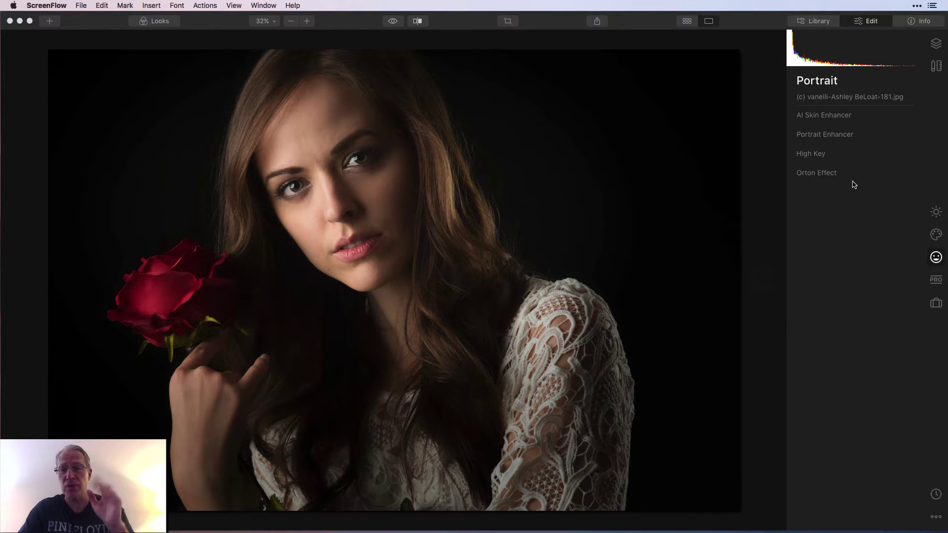
- Smooth the woman's skin with AI Skin Enhancer at an Amount of 42, leaving AI Skin Defects Removal off, and compare with the original
click(811, 102)
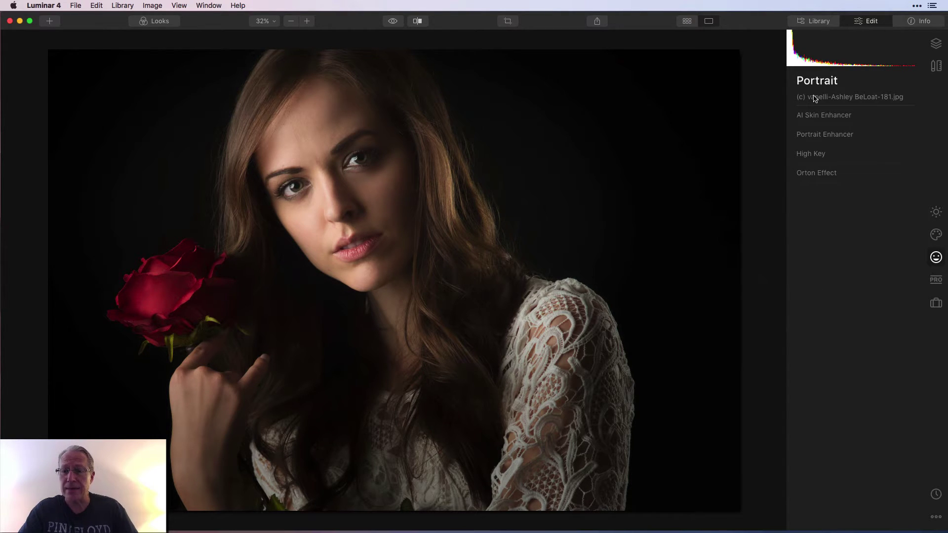
click(820, 119)
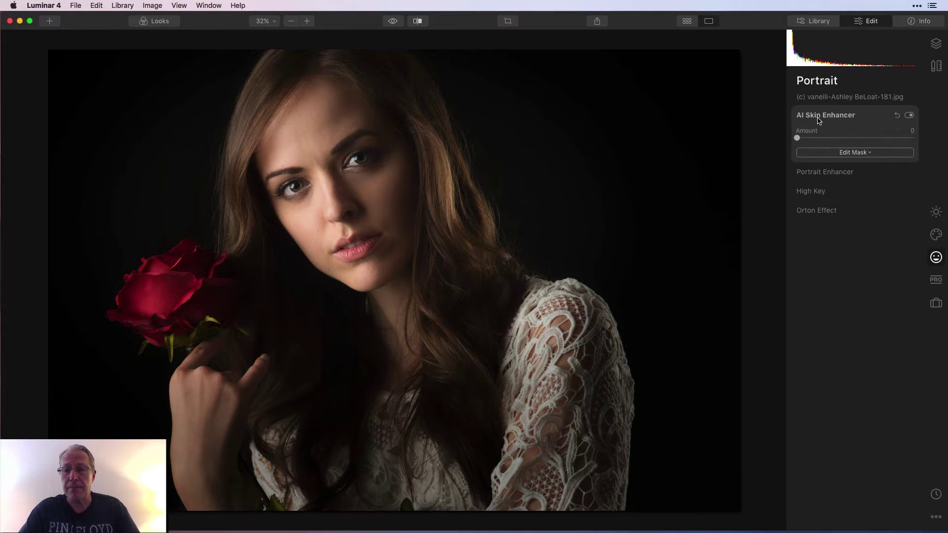
click(307, 21)
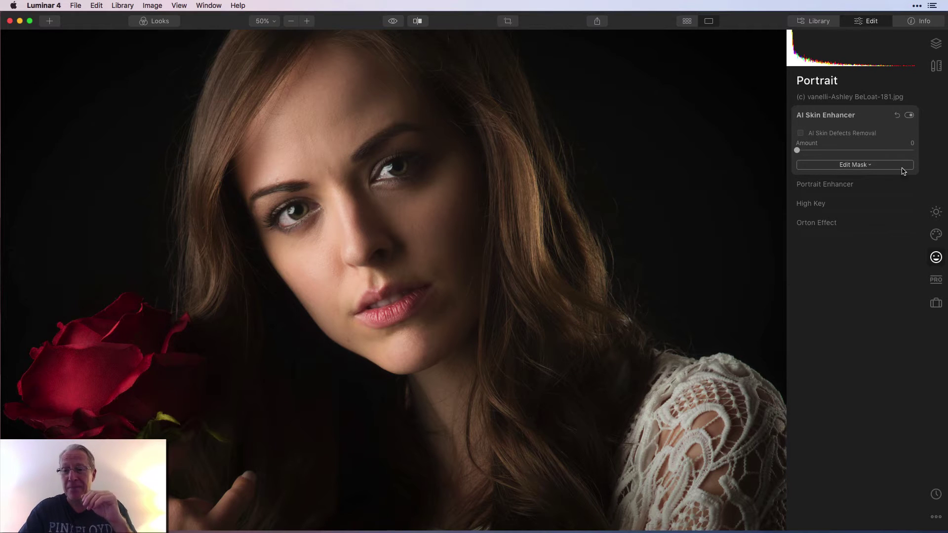
click(801, 134)
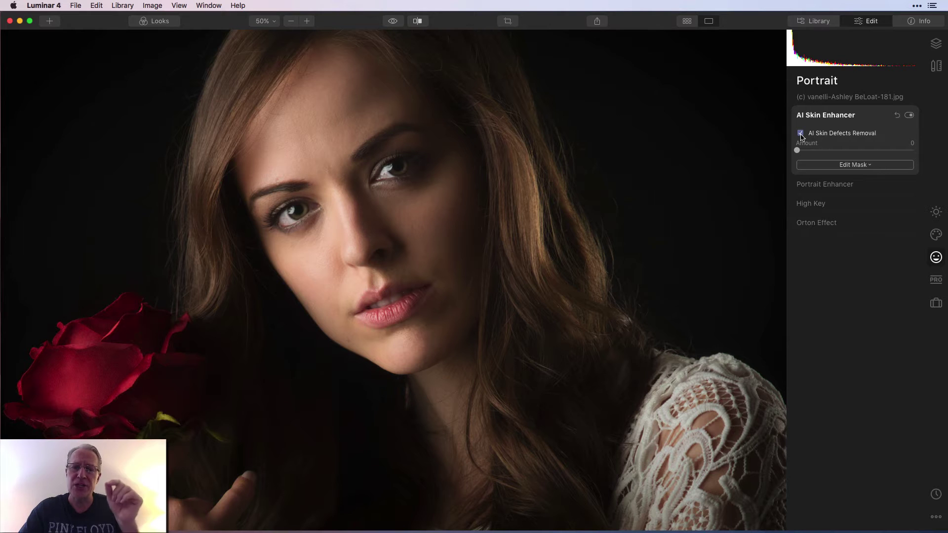
click(800, 135)
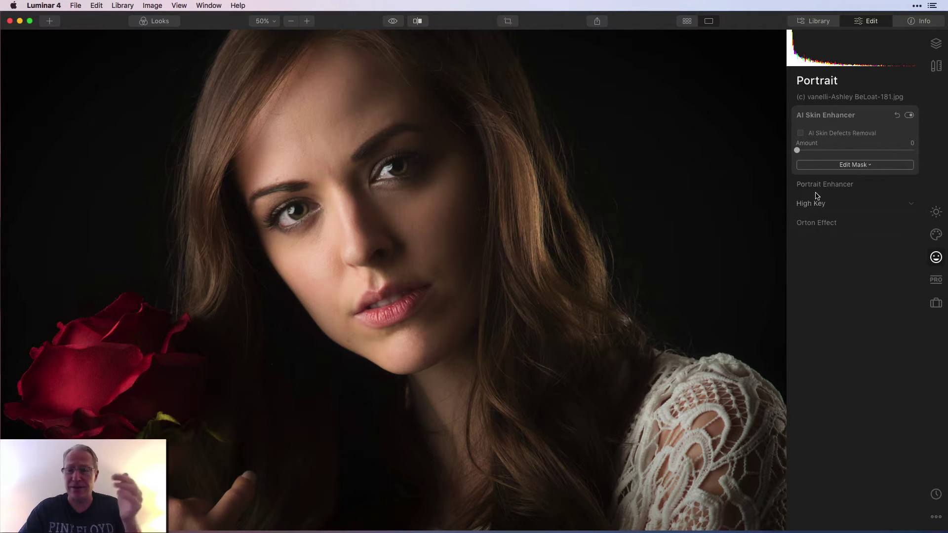
drag(798, 152, 850, 152)
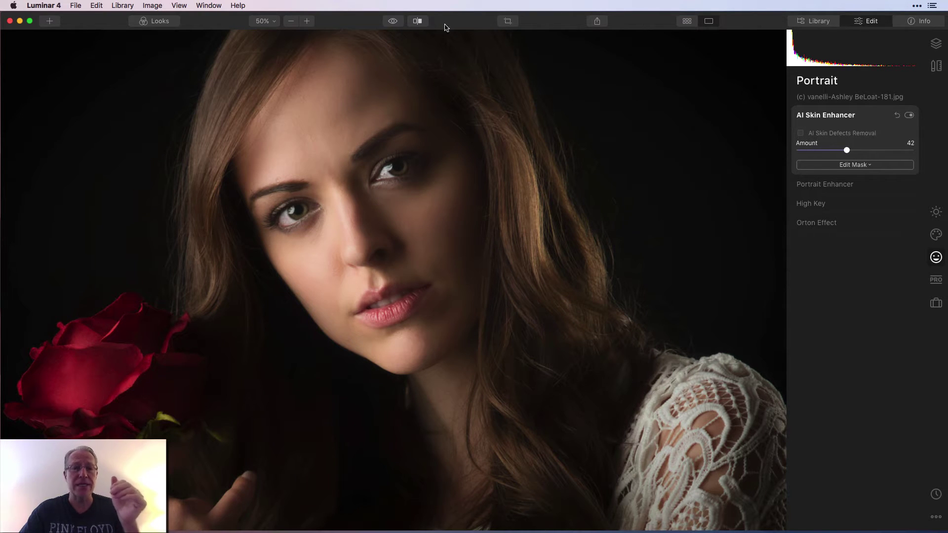
click(393, 22)
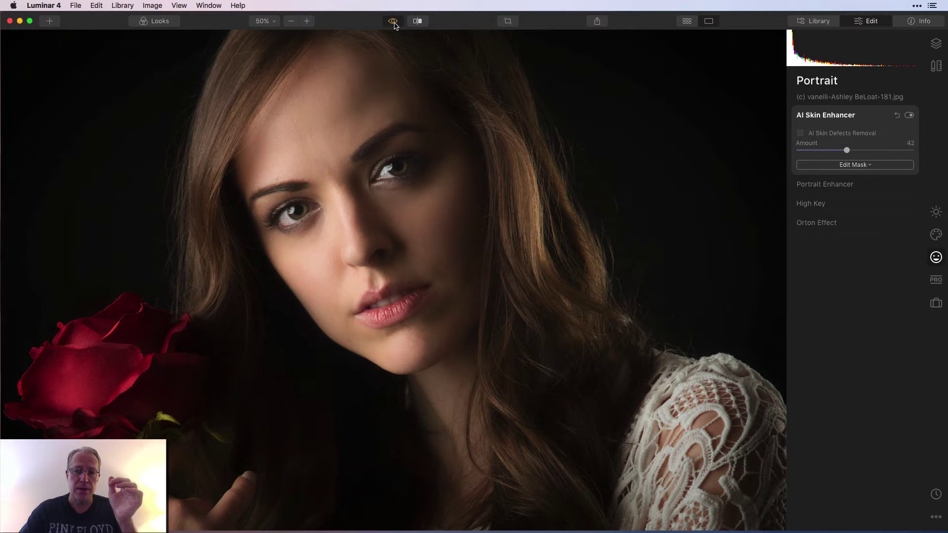
click(395, 25)
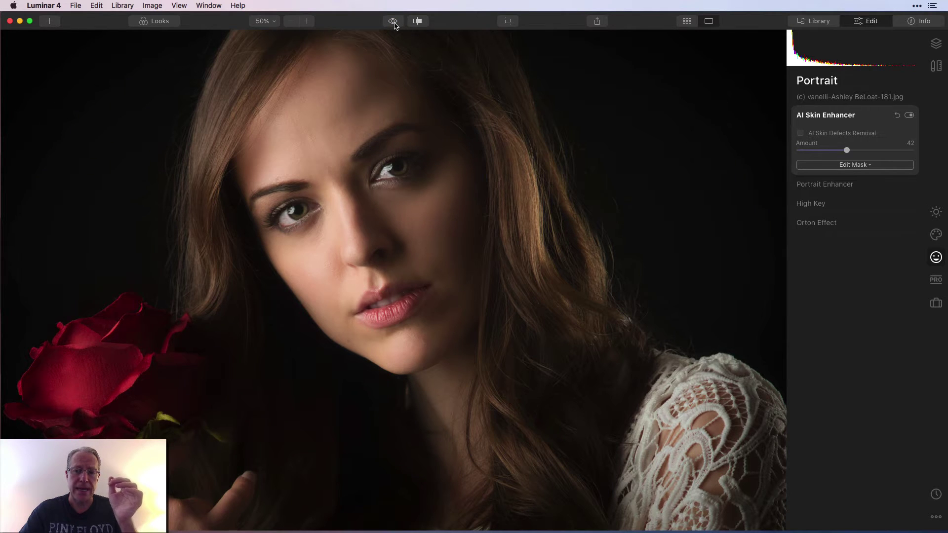
- Try a Face Light of 32 in Portrait Enhancer and return it to 0
click(833, 186)
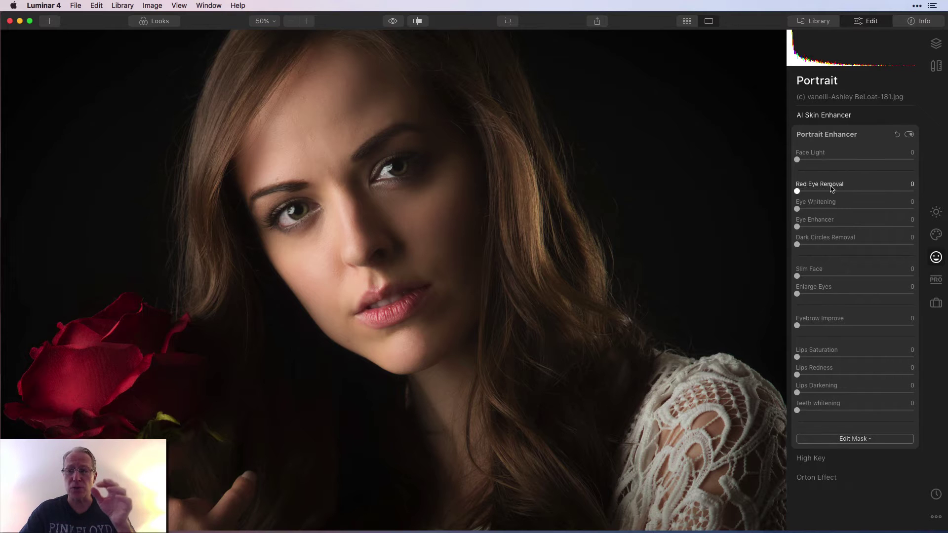
click(834, 161)
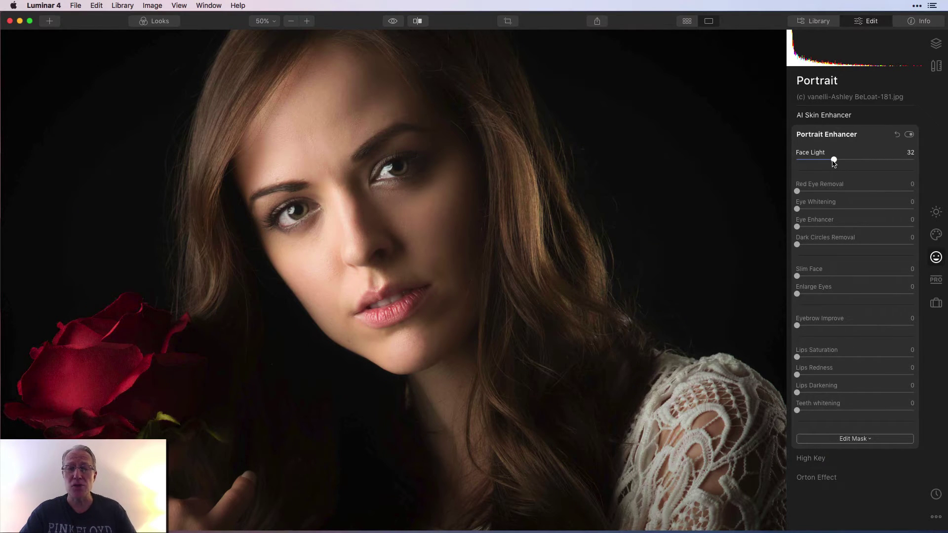
drag(833, 161, 792, 165)
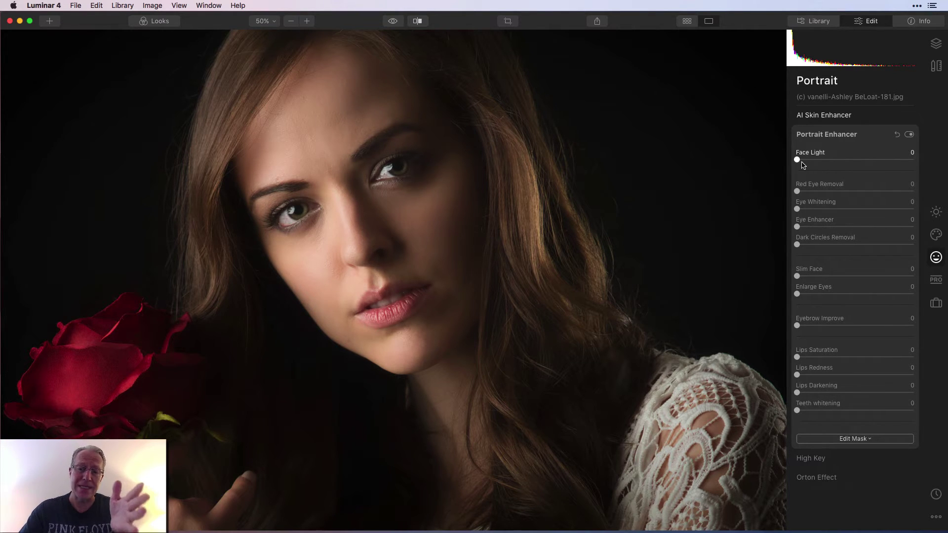
drag(798, 160, 726, 165)
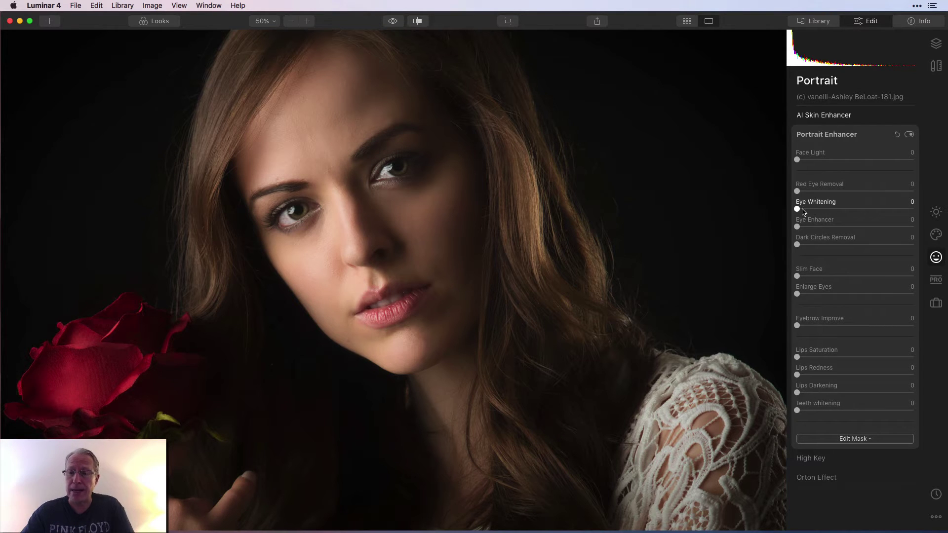
- Set Eye Whitening to 45 and Eye Enhancer to 99, checking the eyes up close against the original
drag(798, 209, 856, 211)
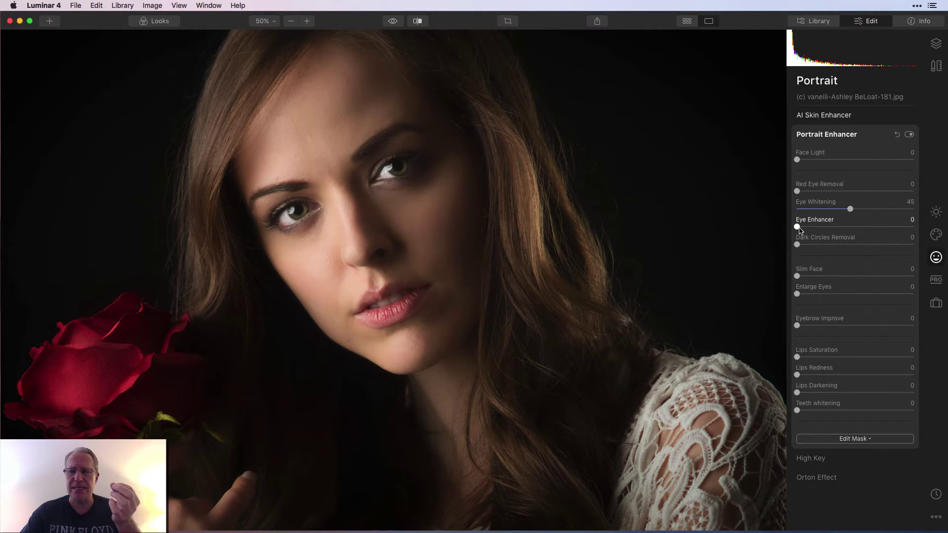
drag(798, 228, 882, 225)
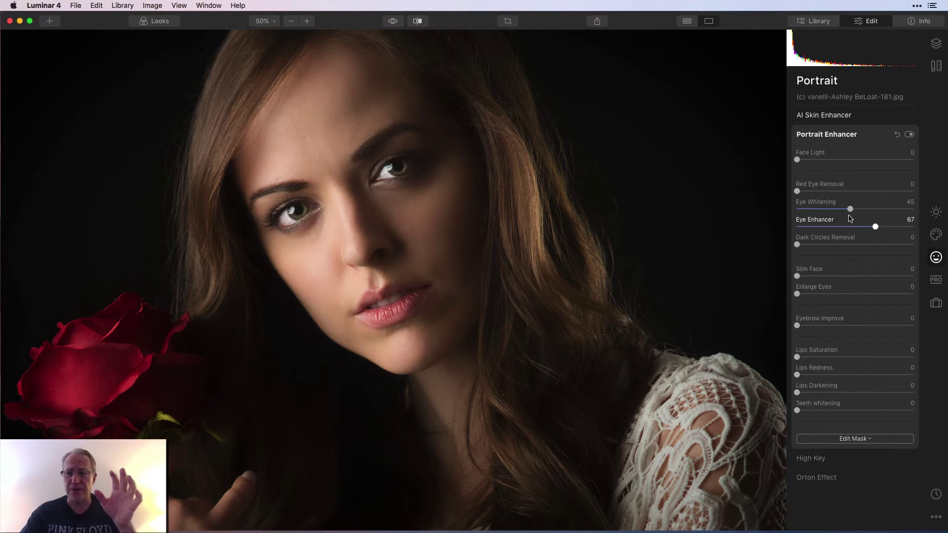
click(306, 22)
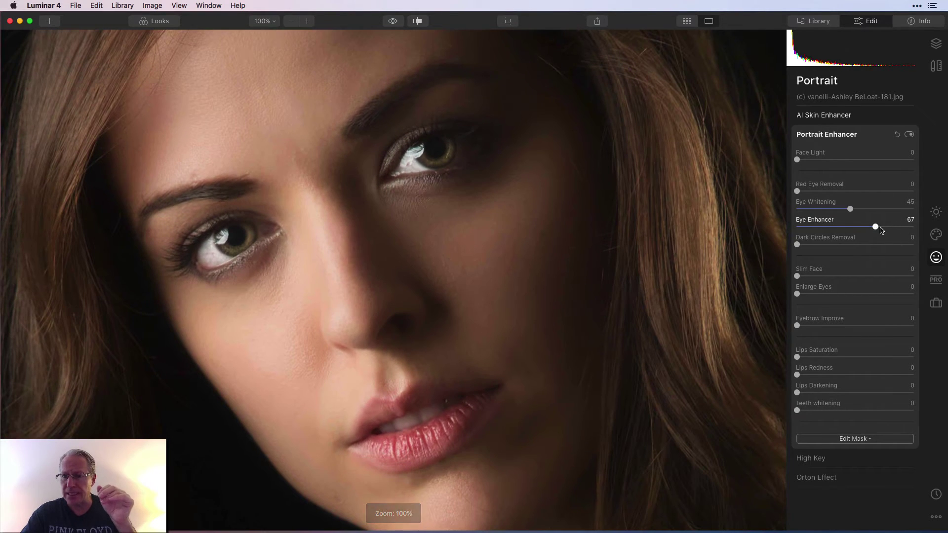
drag(875, 227, 912, 226)
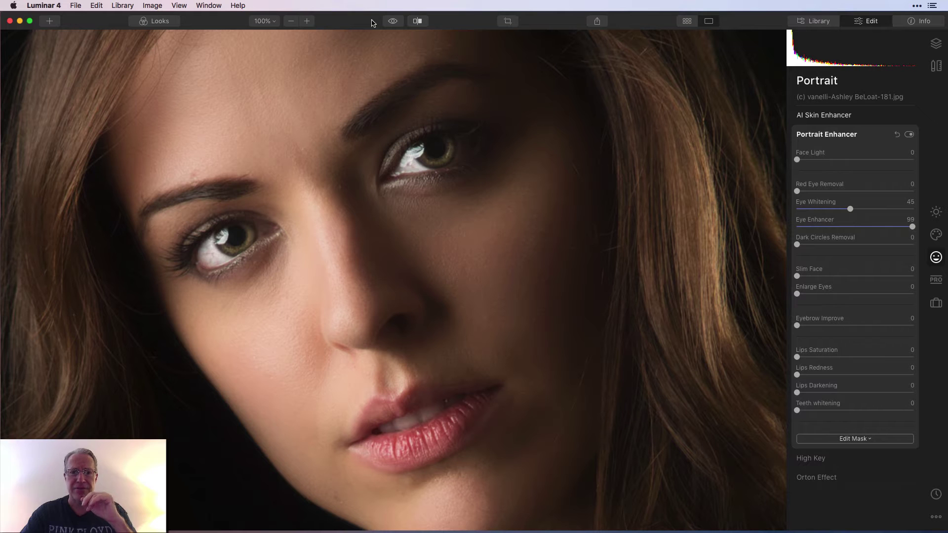
click(392, 21)
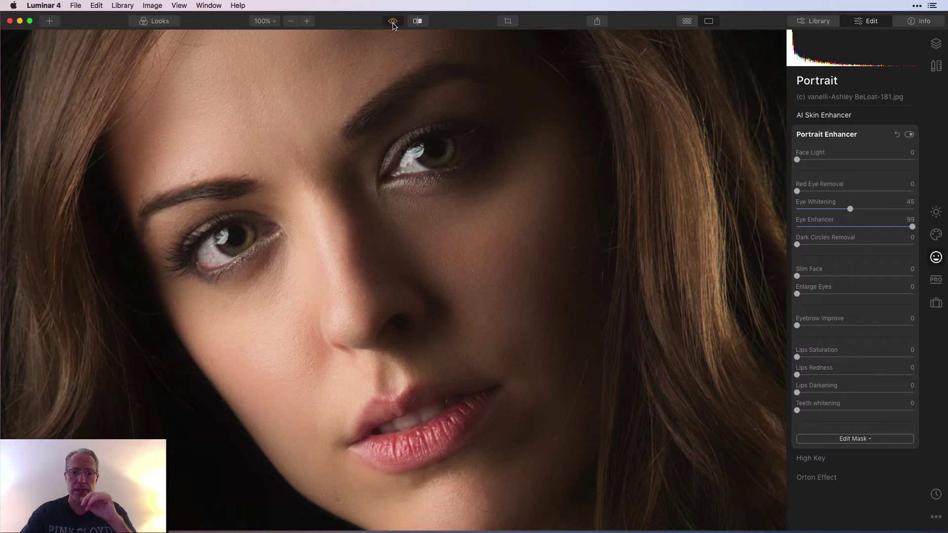
click(393, 21)
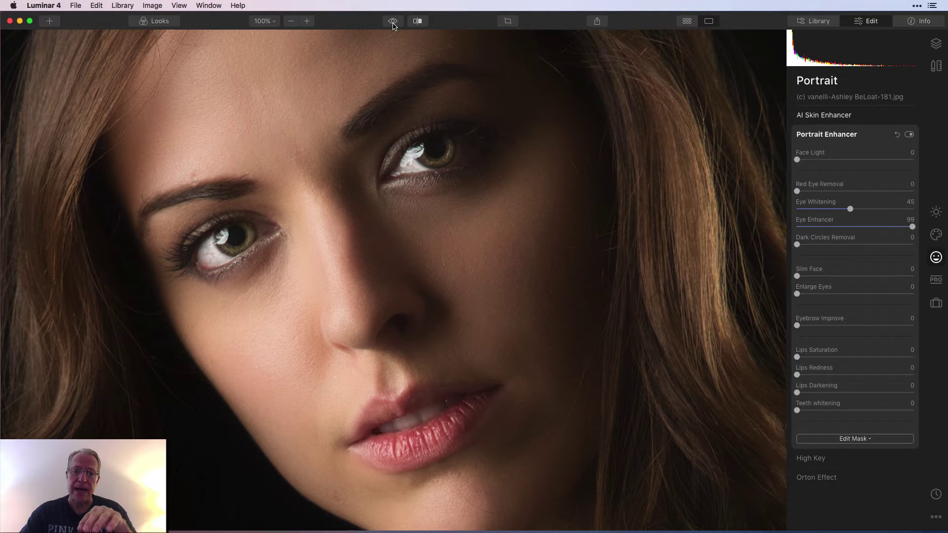
click(393, 21)
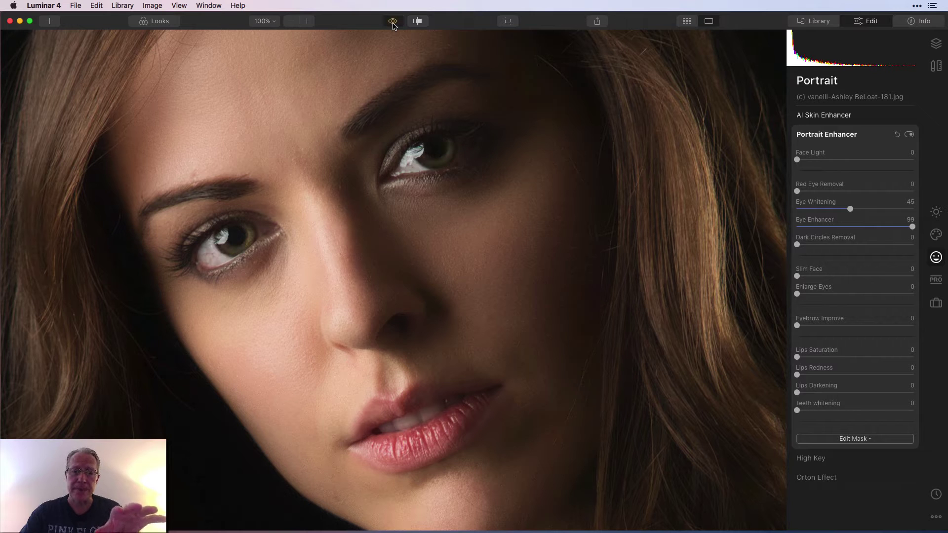
click(393, 21)
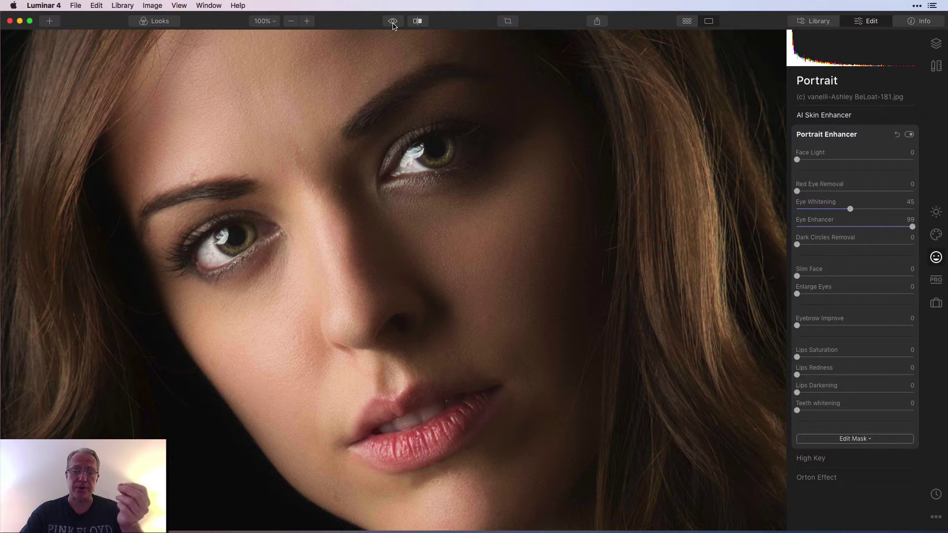
- Try Dark Circles Removal on the portrait and reset it to 0
click(292, 24)
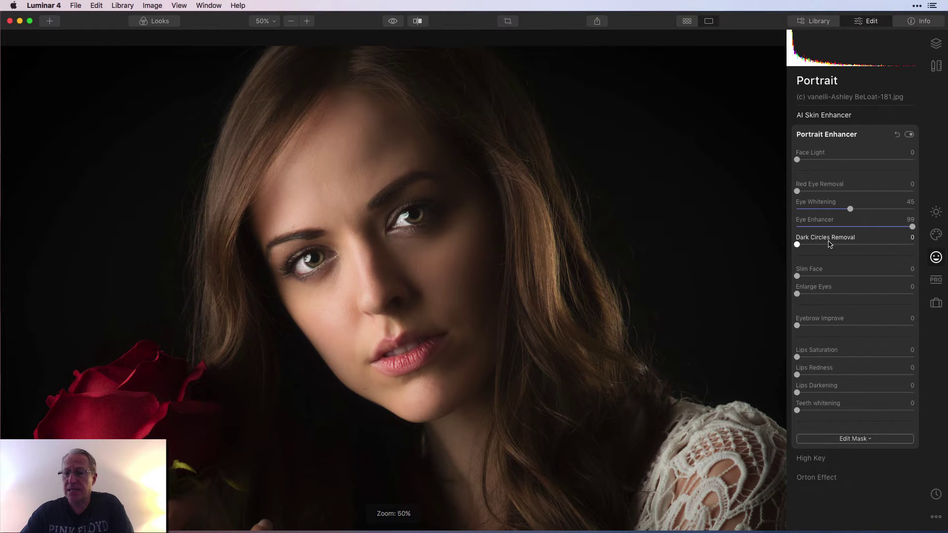
drag(839, 245, 864, 245)
double_click(864, 245)
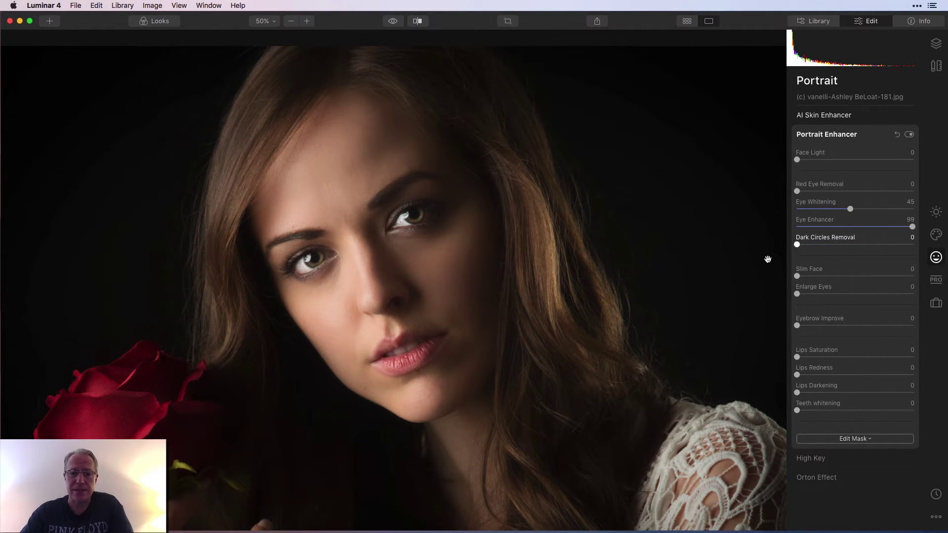
- Try Slim Face at 39 and Enlarge Eyes at 47, returning each to 0
click(842, 277)
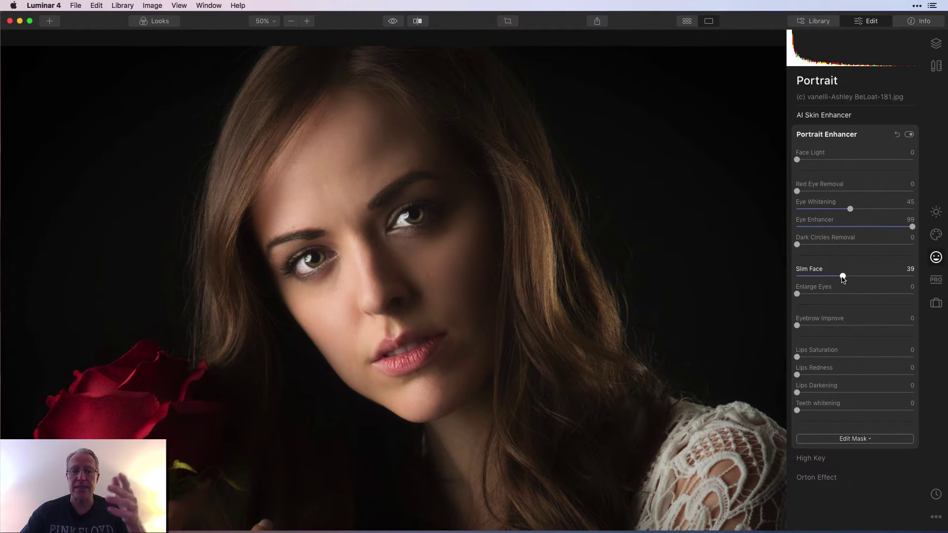
drag(842, 277, 797, 277)
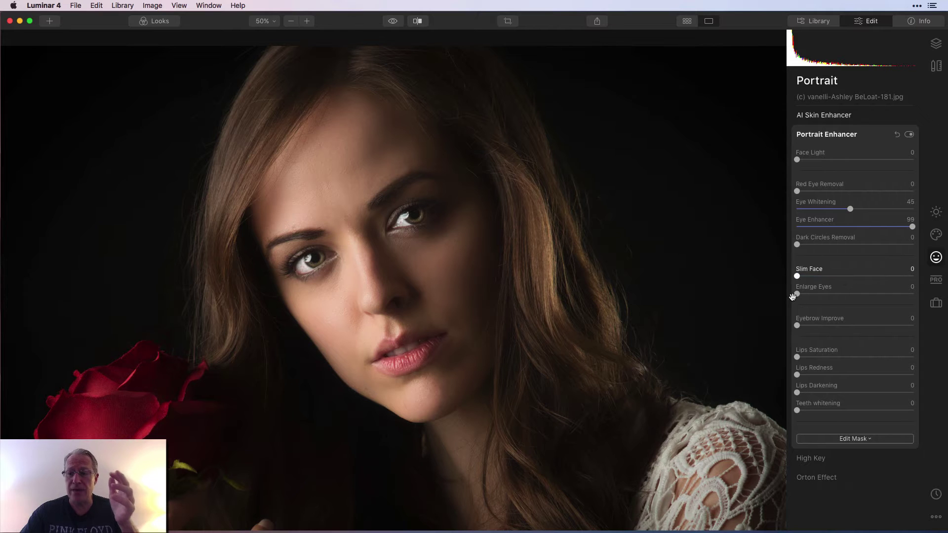
click(853, 295)
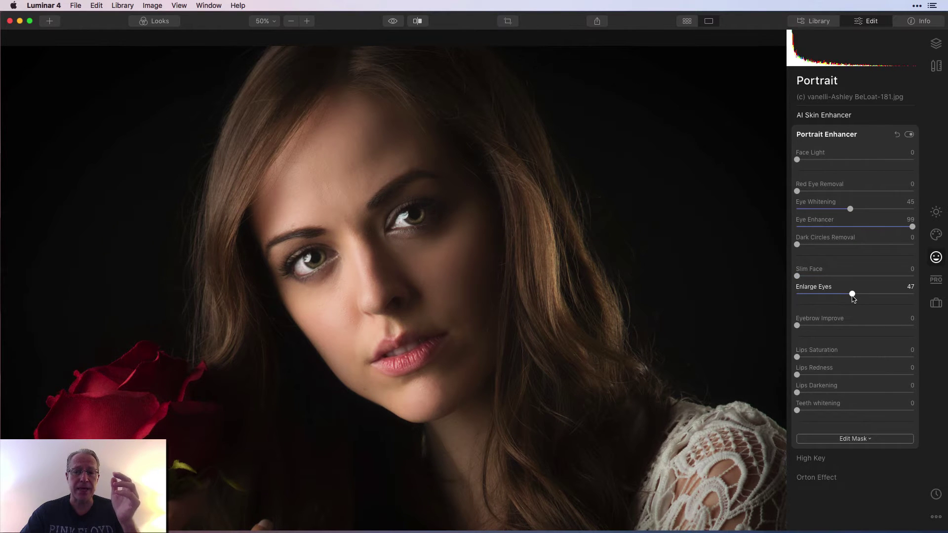
drag(853, 295, 772, 294)
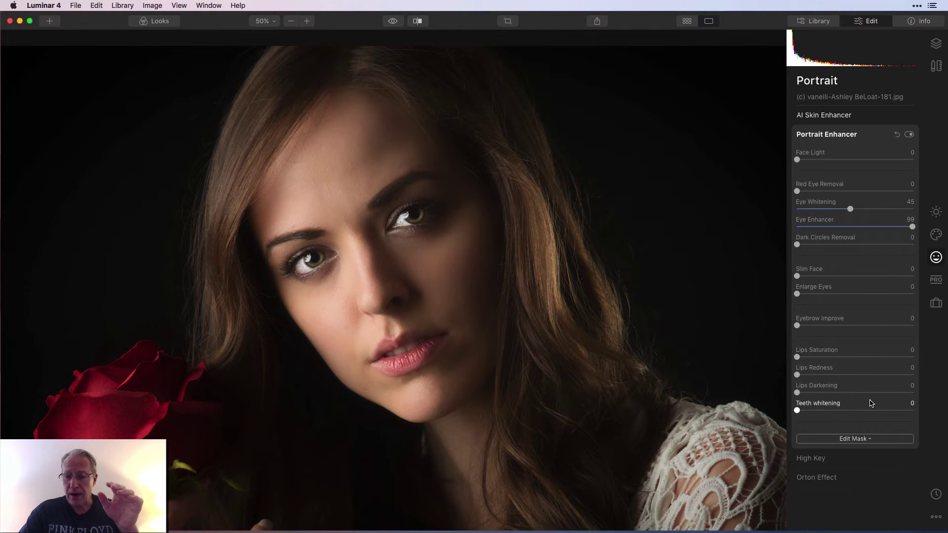
- Set Teeth whitening to 93 and raise Lips Saturation, Lips Redness and Lips Darkening to moderate levels
drag(892, 412, 908, 411)
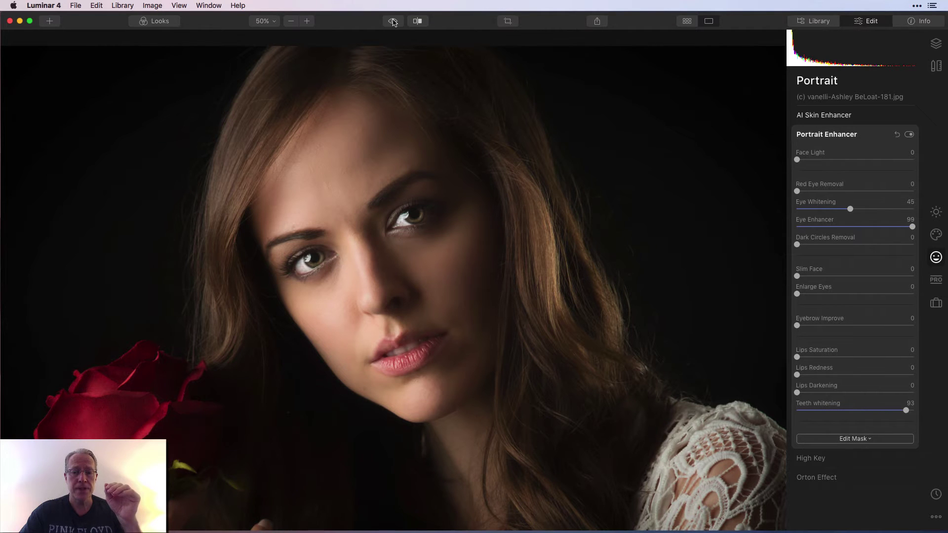
click(393, 21)
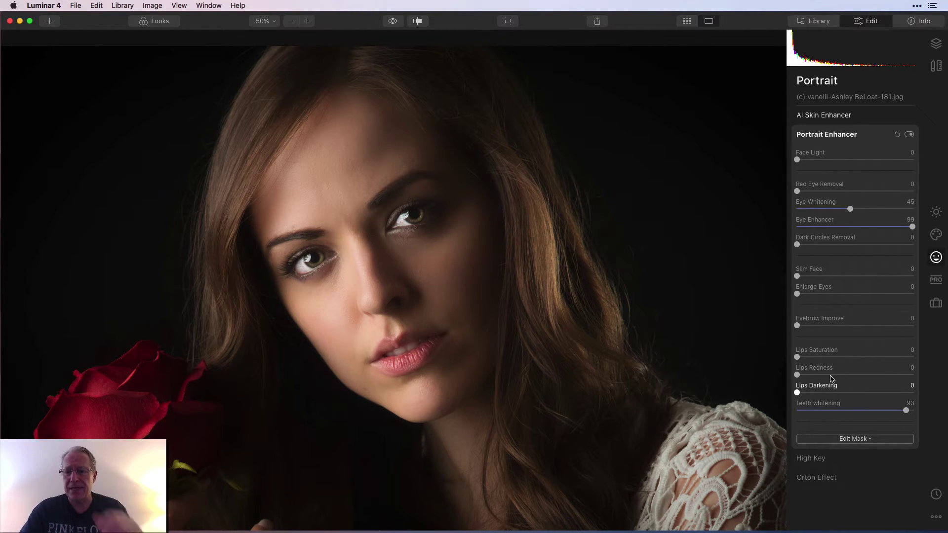
click(845, 357)
click(847, 375)
click(854, 393)
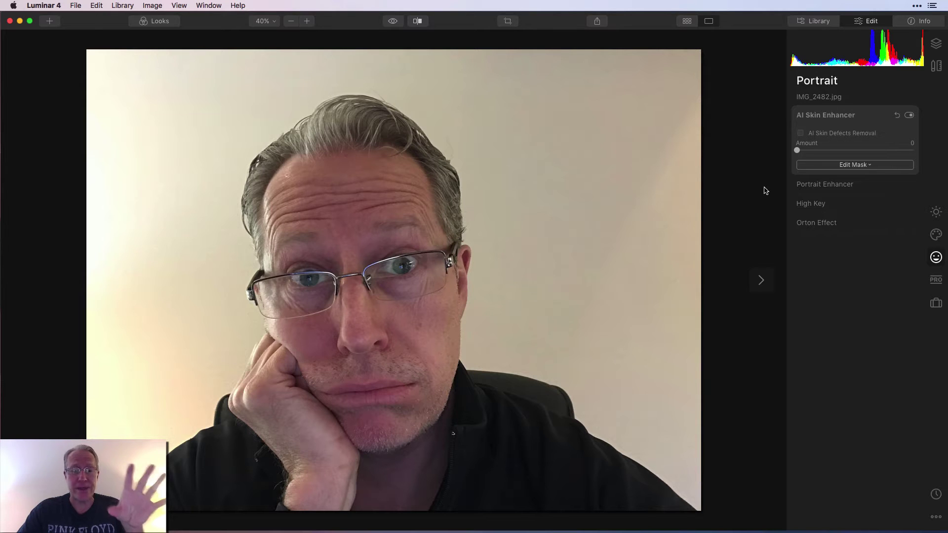
- Enable AI Skin Defects Removal on IMG_2482.jpg and set the AI Skin Enhancer Amount to 62
click(306, 22)
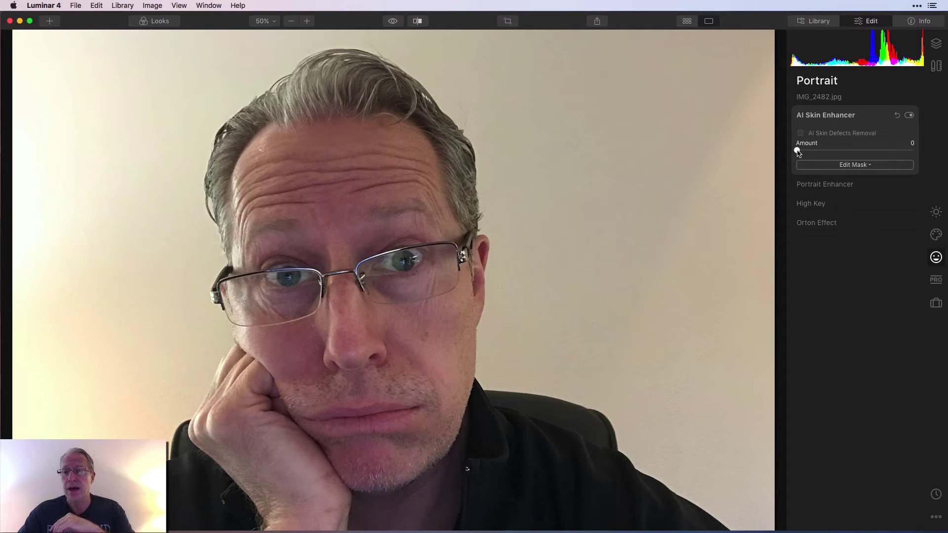
click(801, 134)
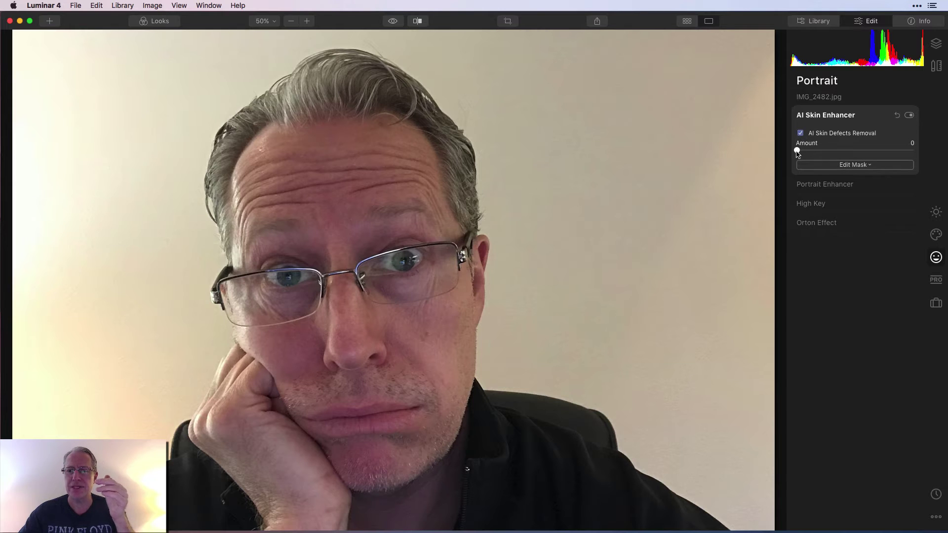
drag(797, 150, 873, 153)
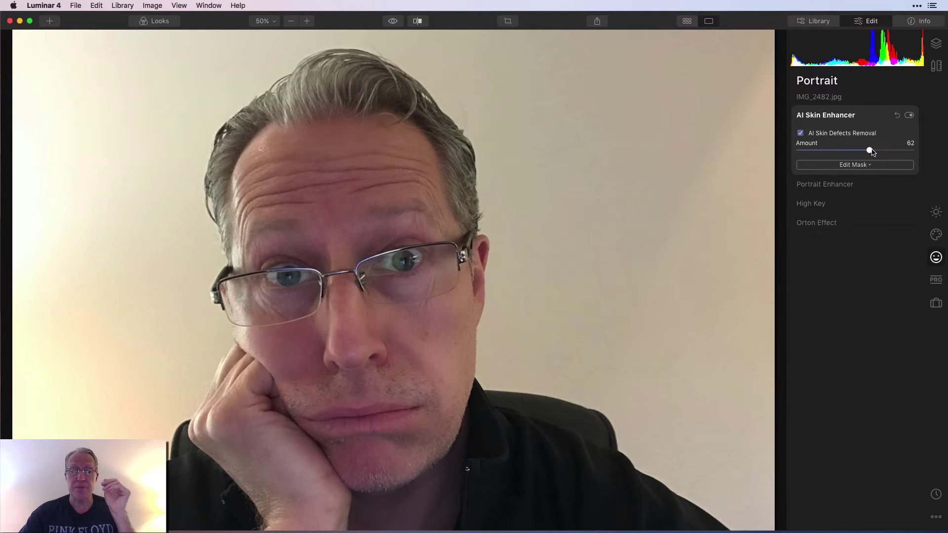
- Set Face Light to 33 and Eye Whitening to 87 in Portrait Enhancer for the man's photo
click(856, 187)
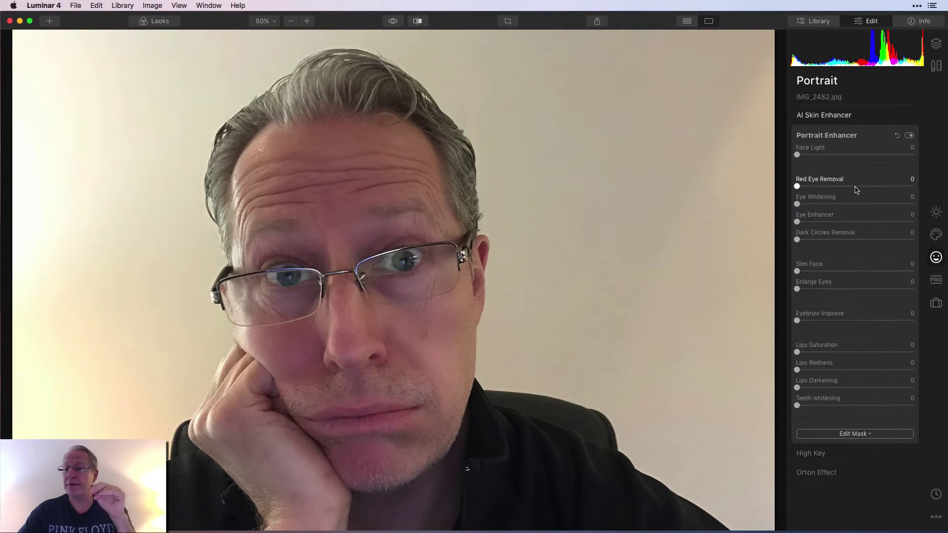
click(836, 160)
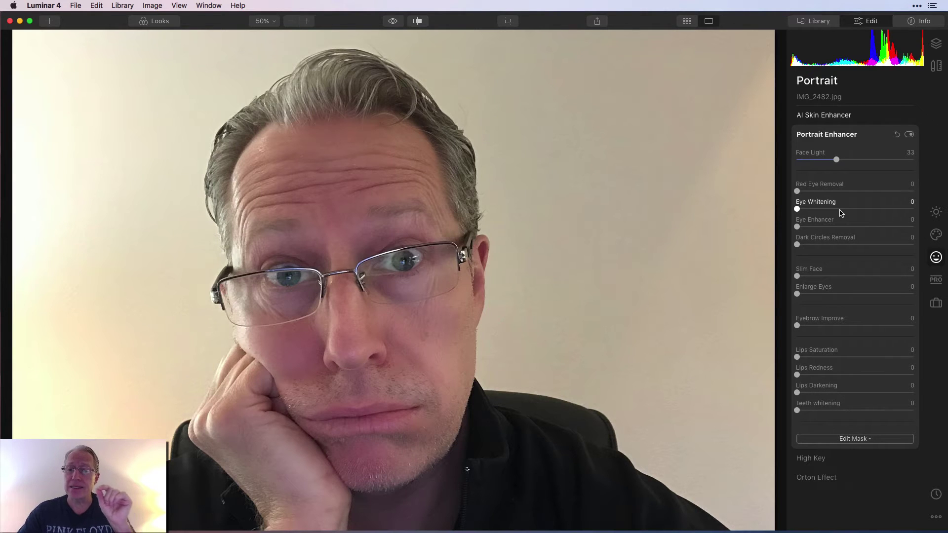
click(898, 209)
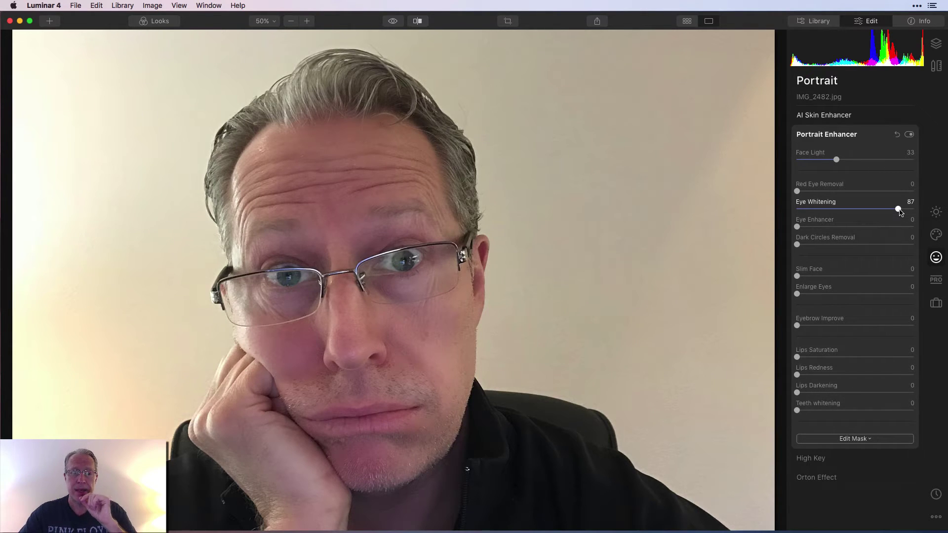